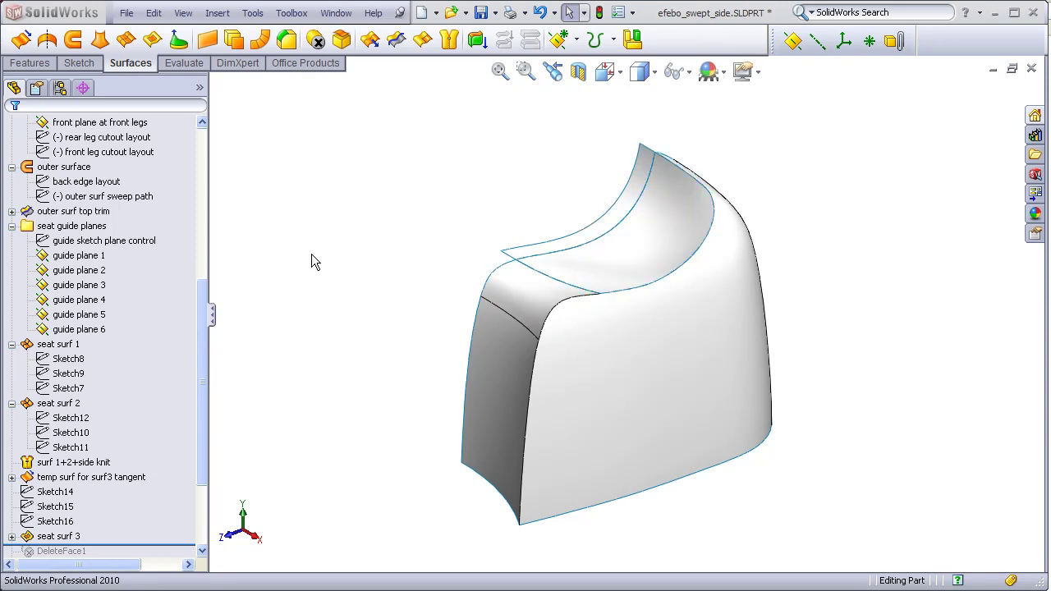
Step: Highlight the Right, Top and Front Planes, orbit, and roll back below guide sketch plane control
left_click_drag(199, 309, 211, 177)
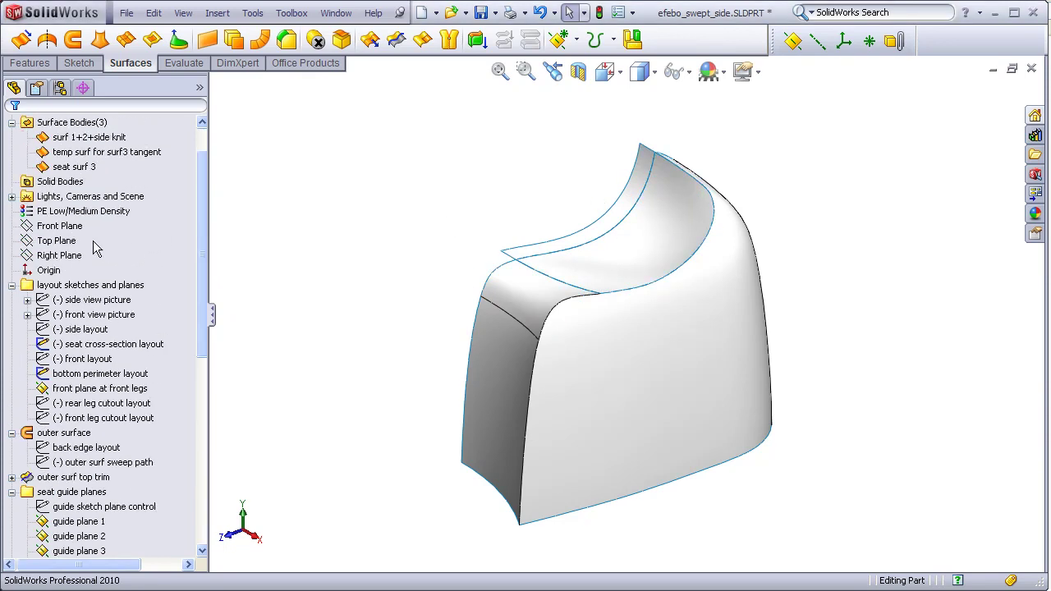
left_click(78, 257)
left_click(57, 241)
left_click(60, 226)
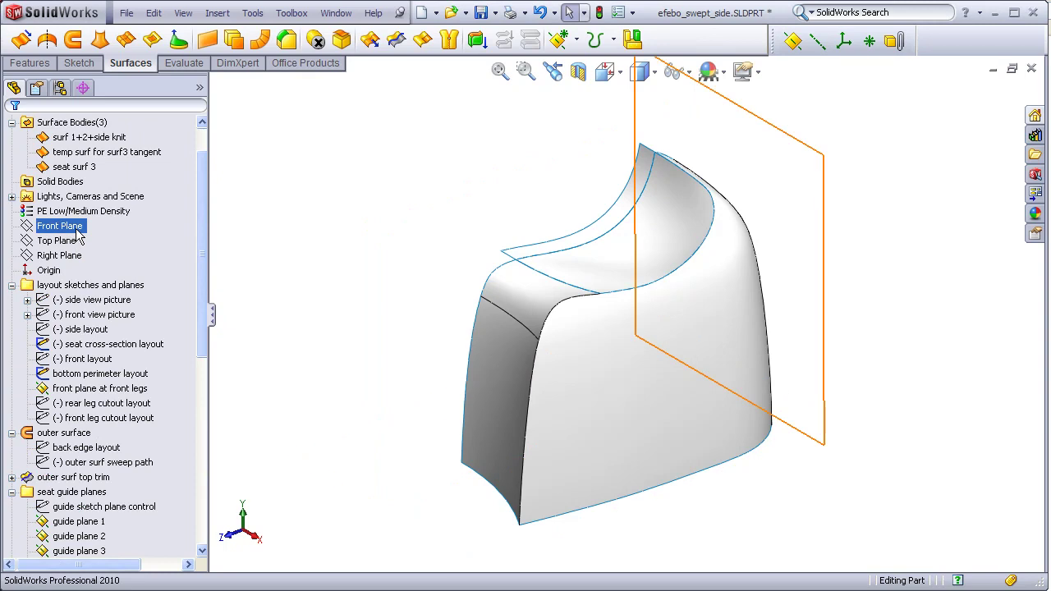
middle_click_drag(303, 288, 354, 296)
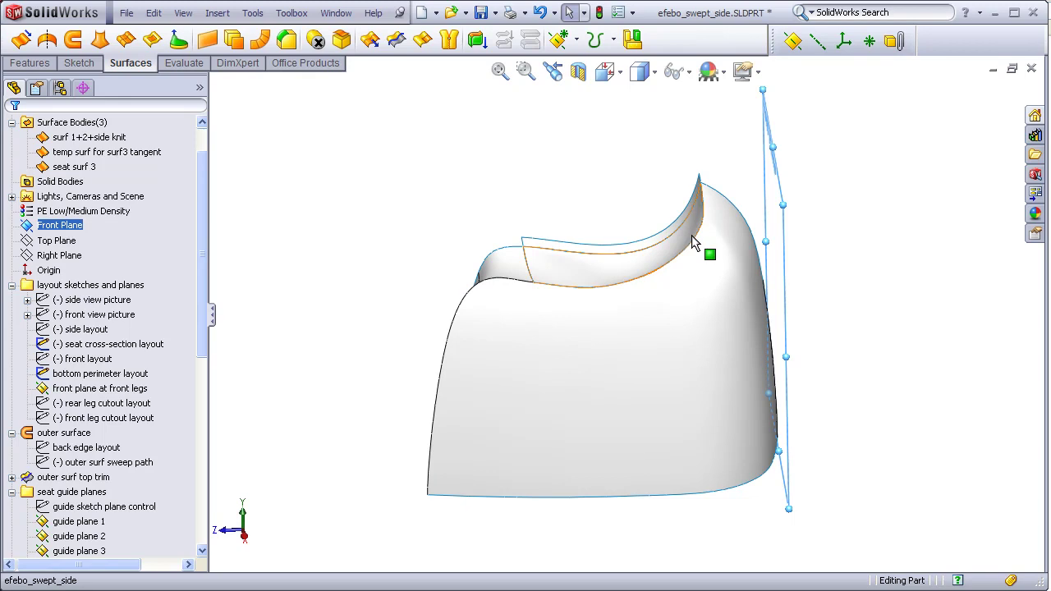
scroll(692, 234, "down", 3)
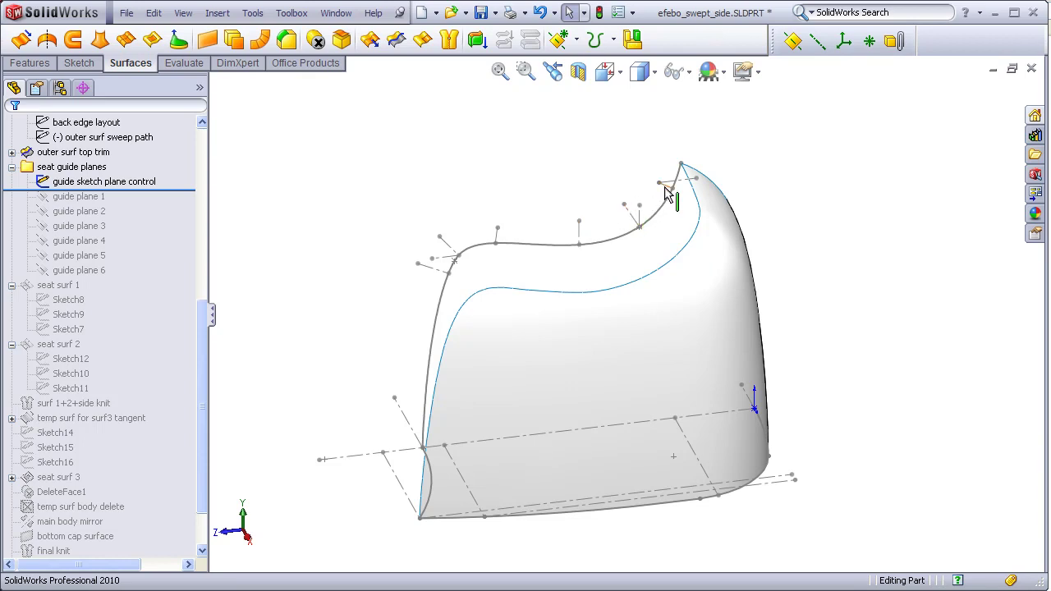
Step: Switch to the side view and zoom in on the seat's two guide curves
left_click(607, 72)
left_click(709, 147)
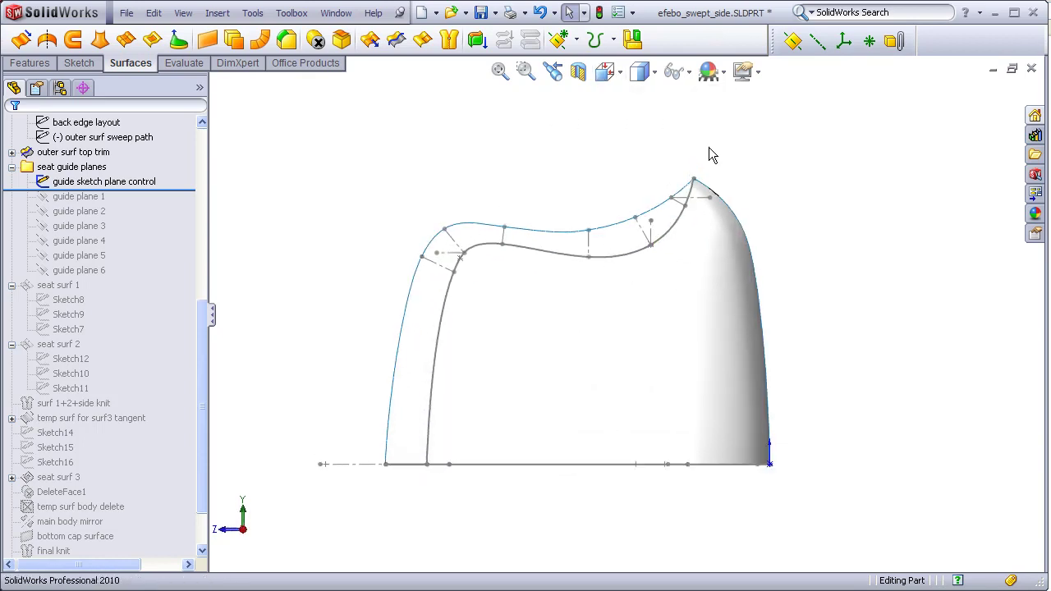
scroll(605, 270, "down", 5)
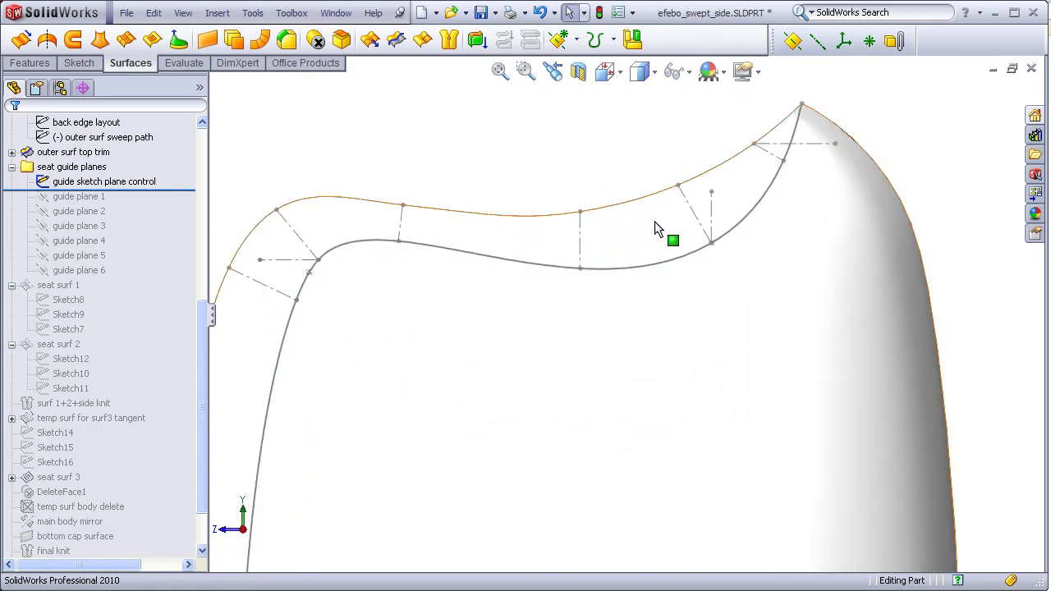
right_click(686, 206)
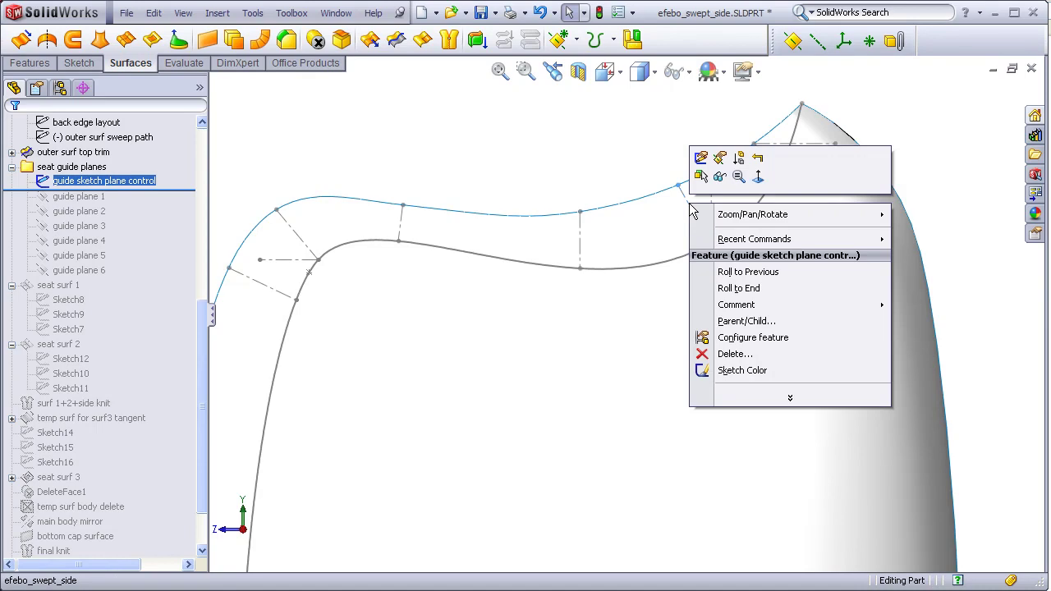
left_click(700, 157)
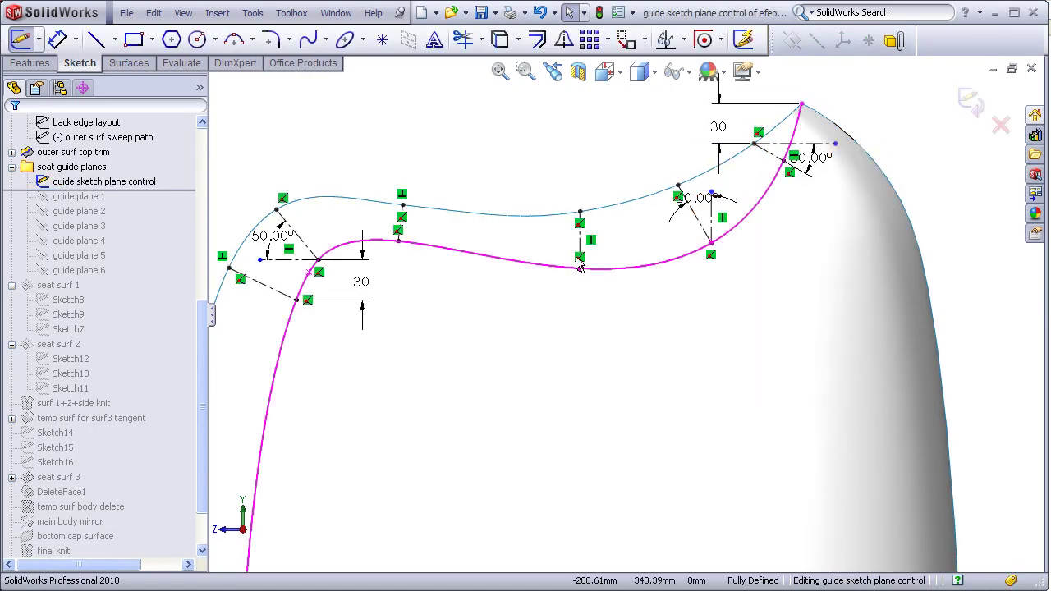
left_click(274, 209)
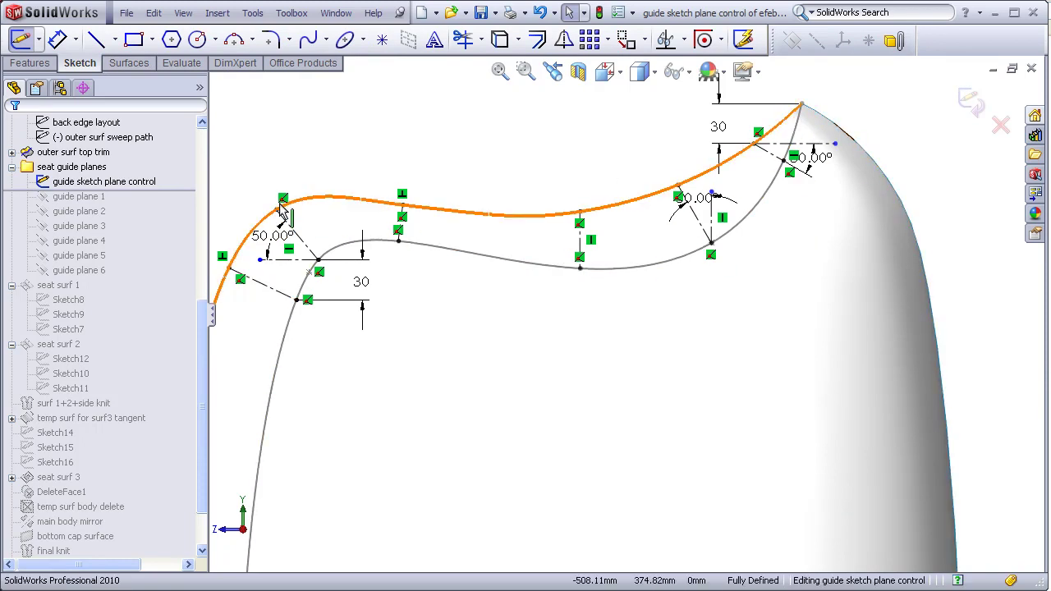
key("Escape")
left_click(534, 215)
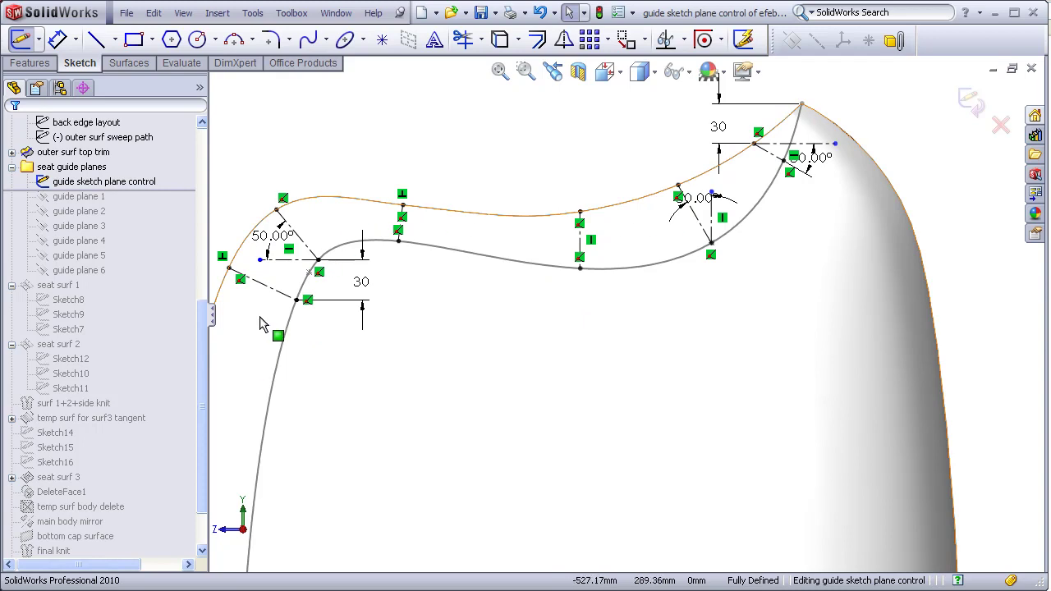
left_click(784, 160)
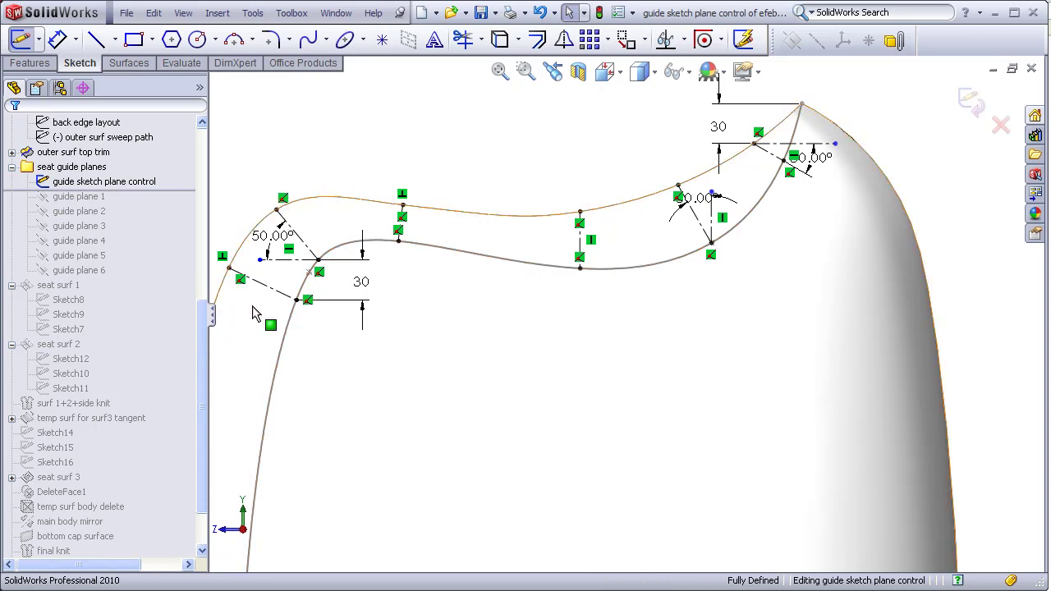
left_click(970, 103)
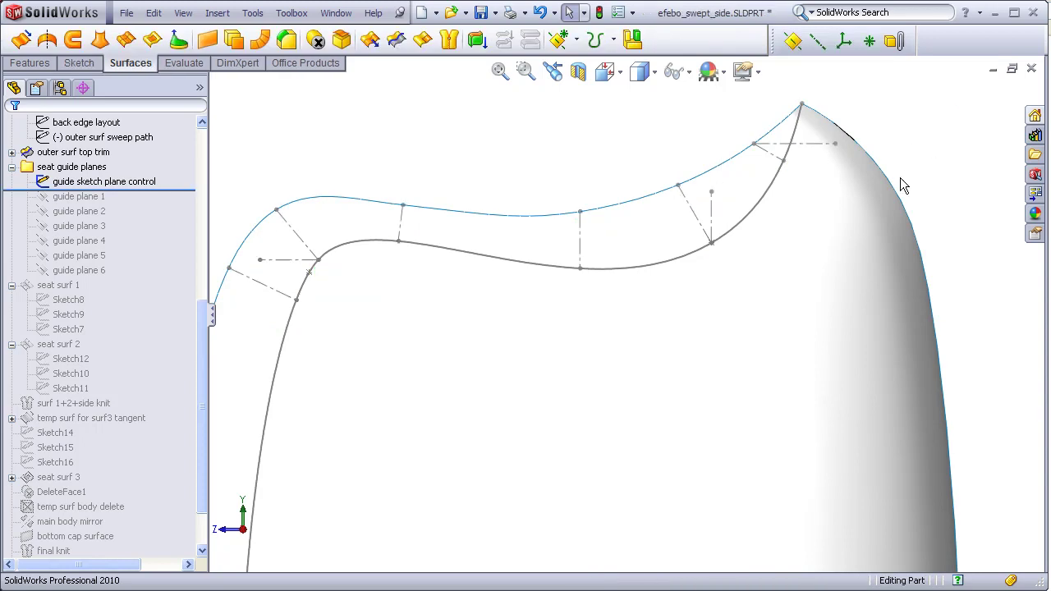
Step: Start a new reference plane on the Right Plane, previewed at a 10.00mm offset
mouse_move(579, 369)
middle_mouse_down()
mouse_move(622, 399)
mouse_move(631, 446)
middle_mouse_up()
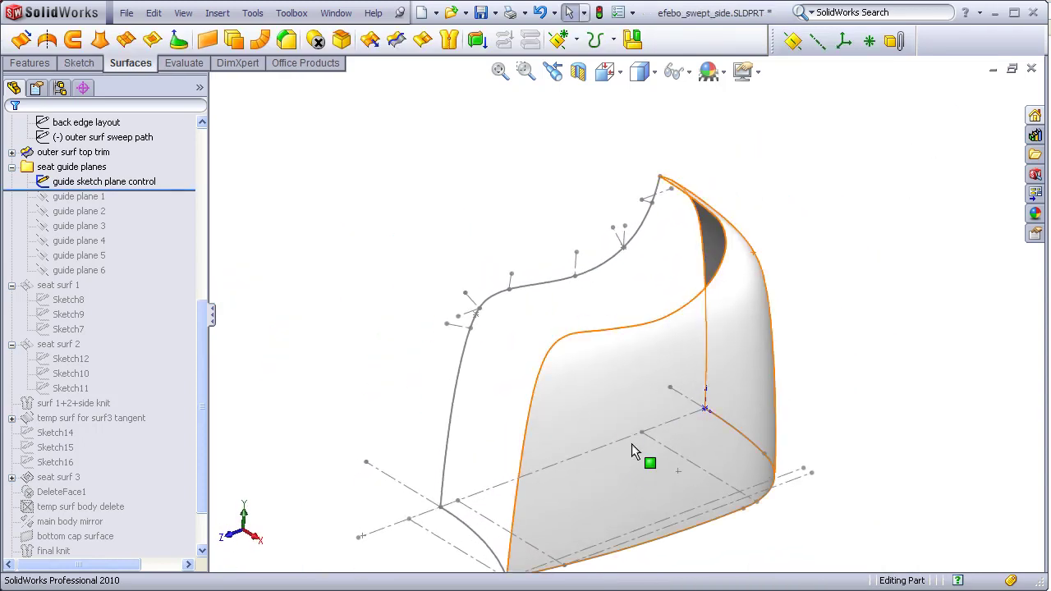
left_click(631, 443)
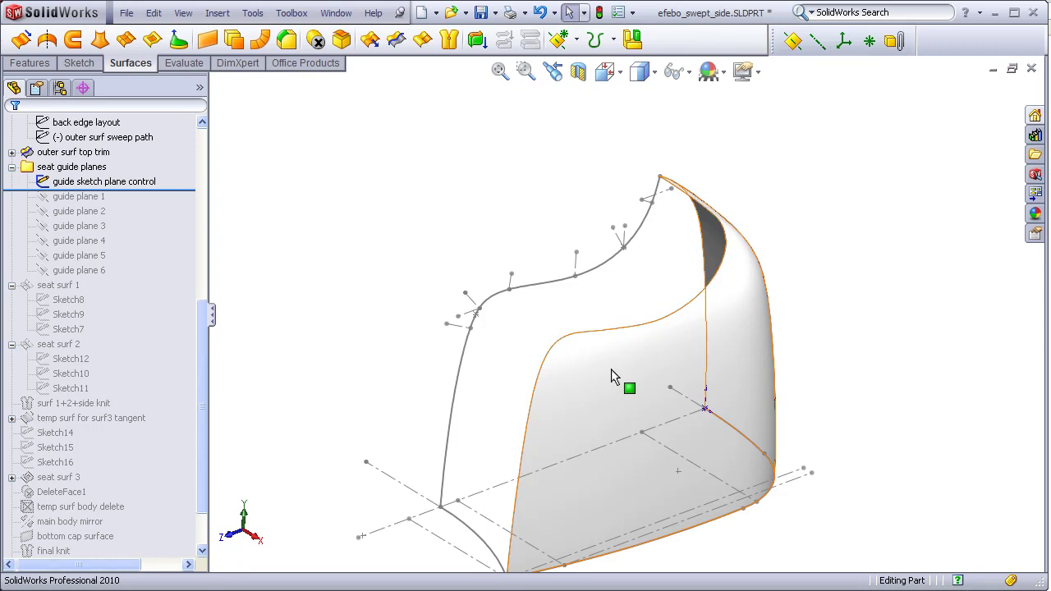
mouse_move(205, 330)
left_mouse_down()
mouse_move(202, 202)
mouse_move(184, 192)
left_mouse_up()
left_click(78, 240)
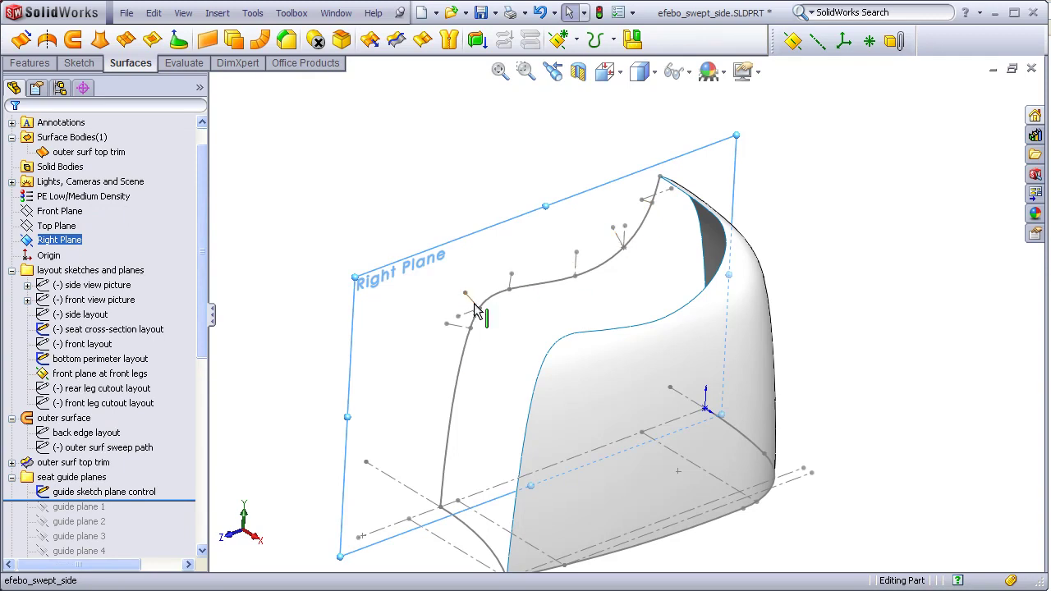
left_click(792, 41)
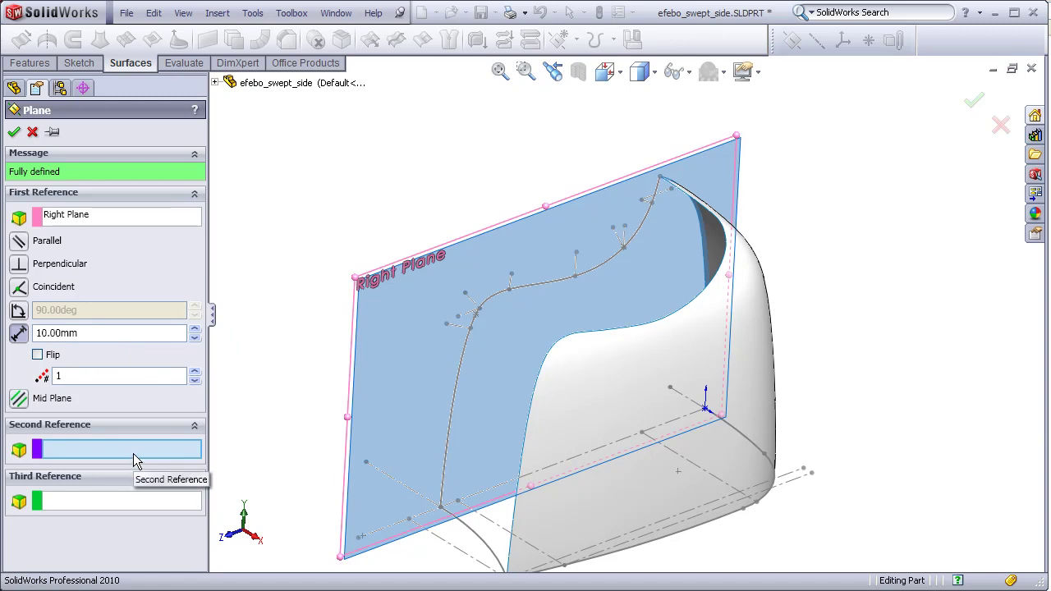
Step: Create Plane1 perpendicular to the Right Plane and coincident with guide sketch Line5
scroll(619, 221, "down", 2)
scroll(619, 220, "down", 5)
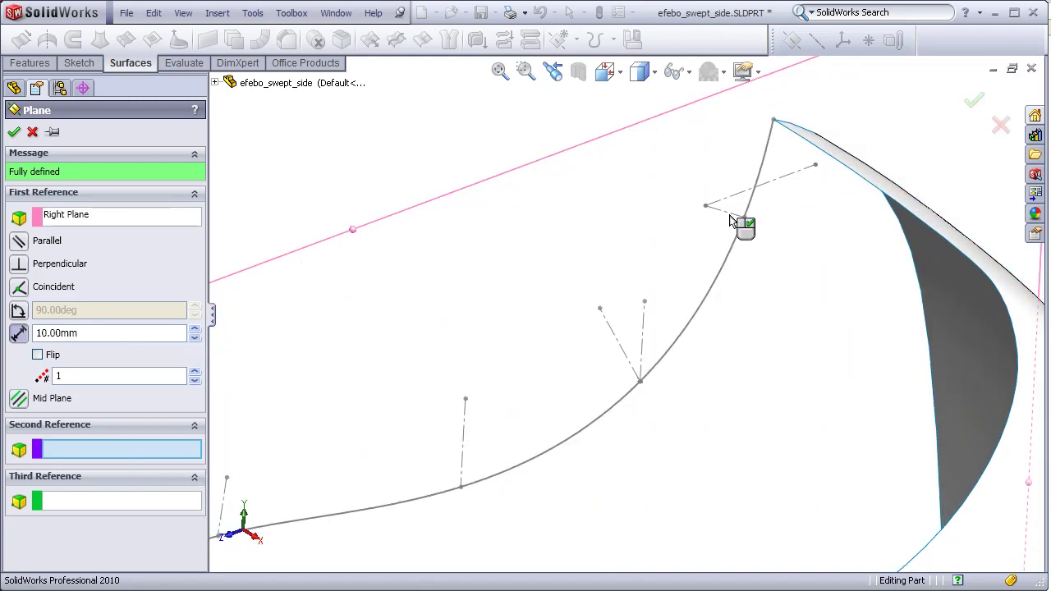
left_click(733, 222)
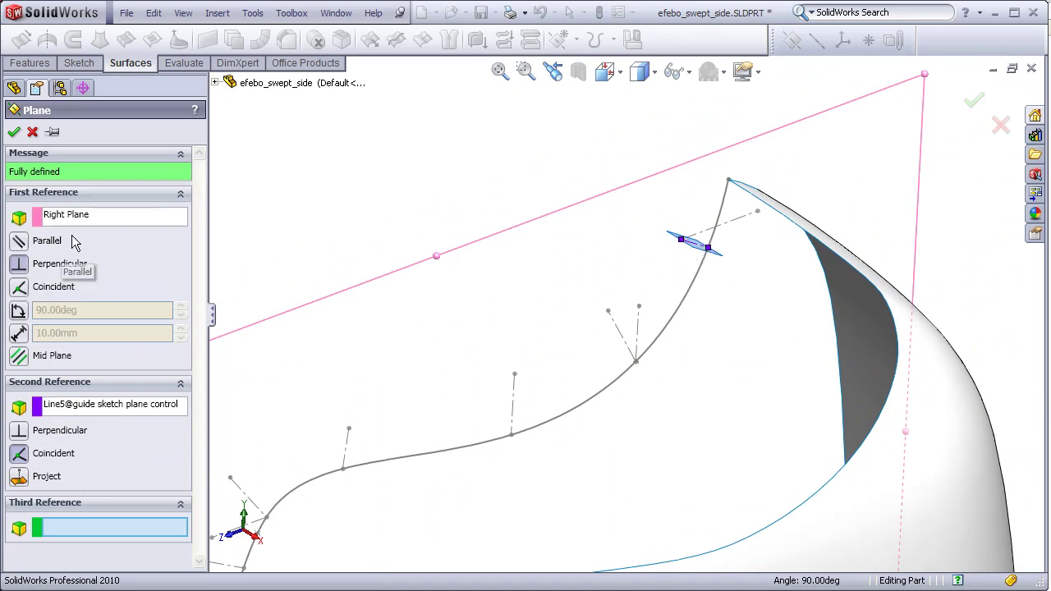
left_click(14, 132)
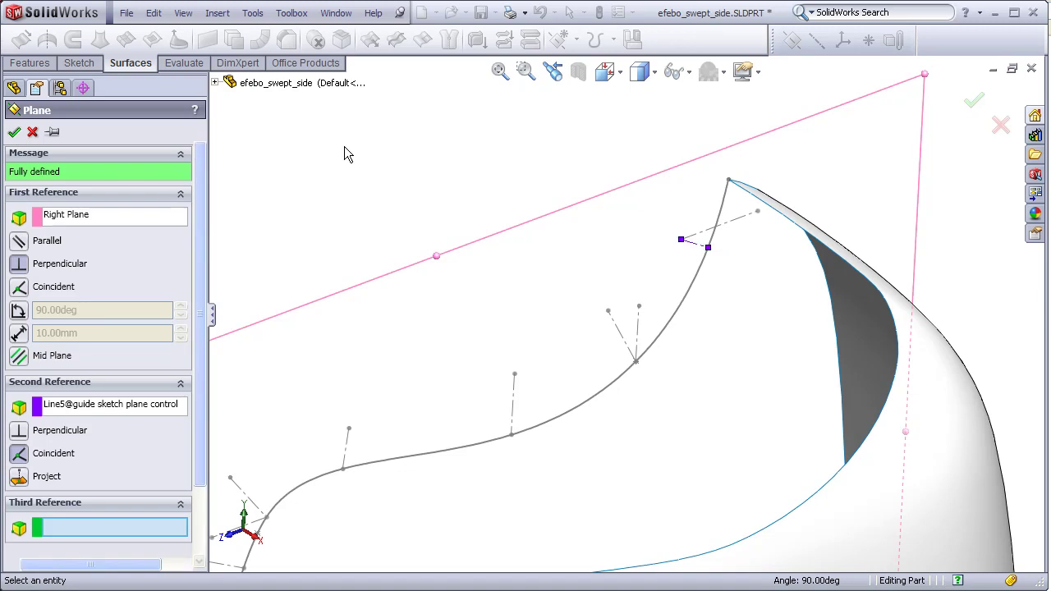
middle_click_drag(413, 173, 518, 244)
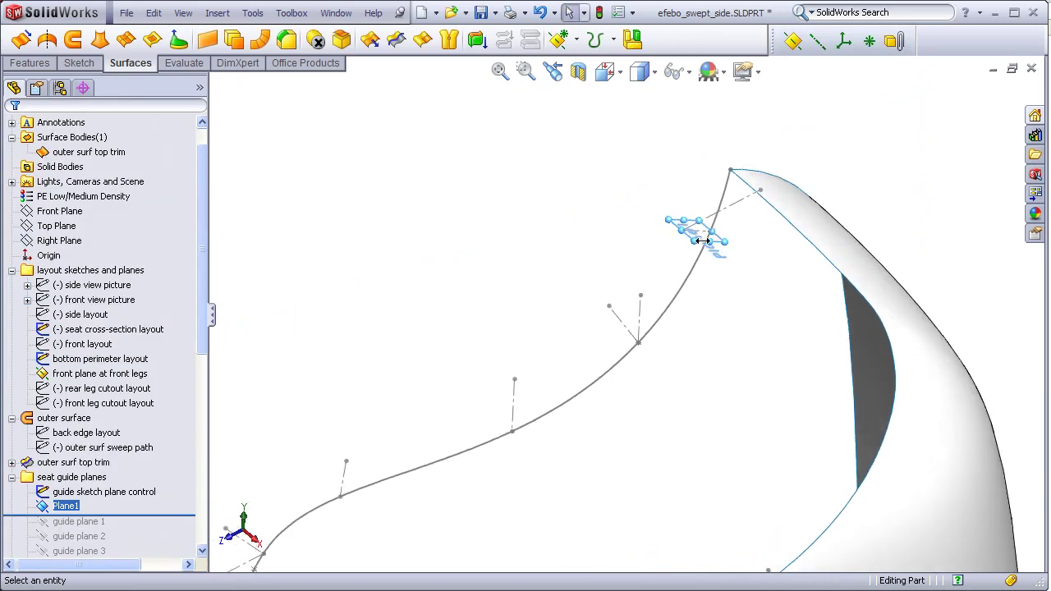
Step: Orbit around Plane1 to view guide planes 1–6 across the seat
scroll(703, 236, "down", 3)
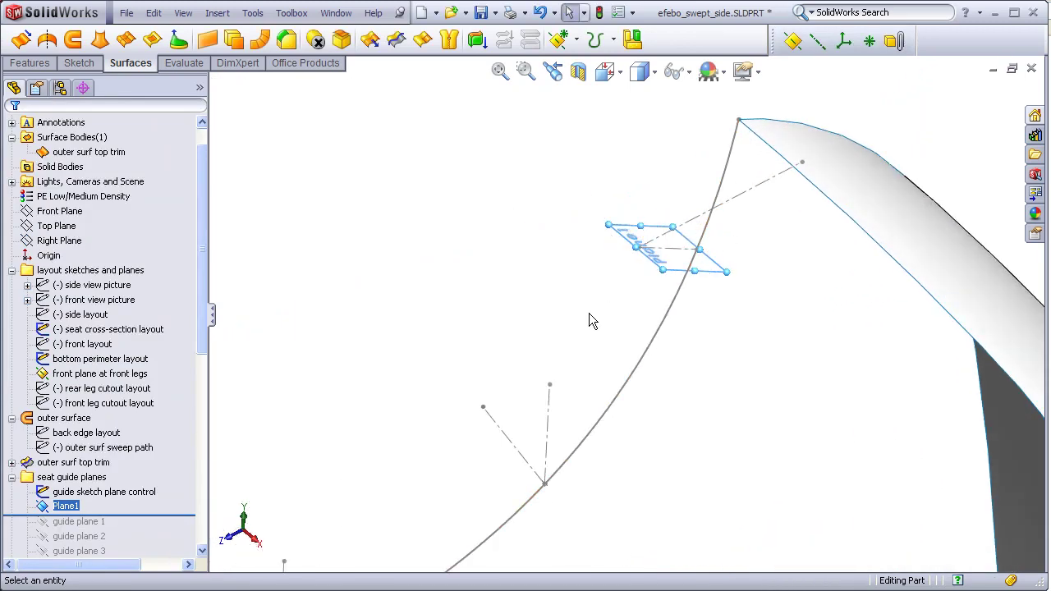
middle_click_drag(587, 289, 708, 307)
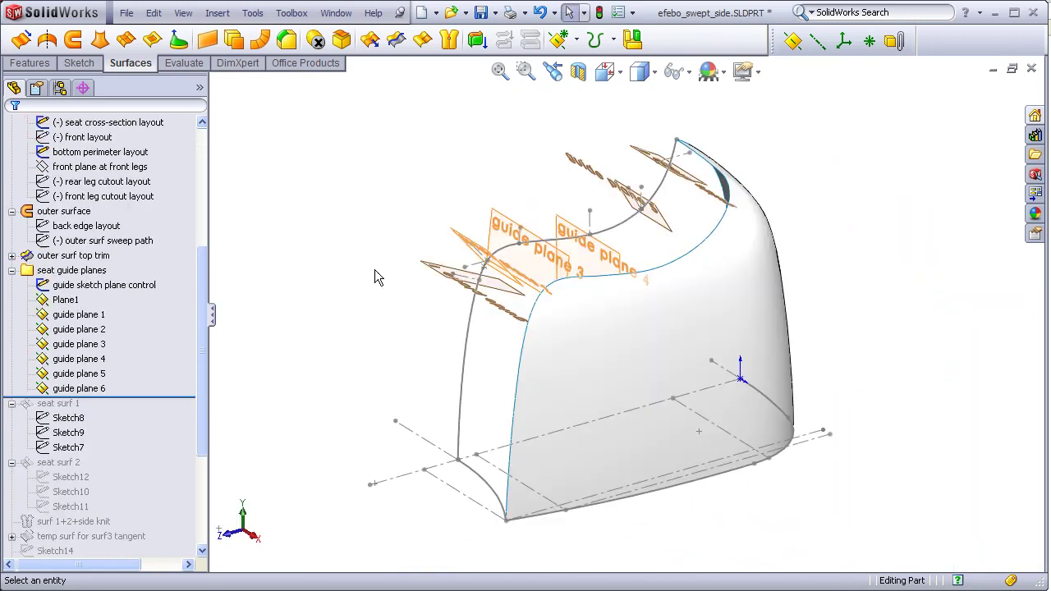
Step: Orbit to view guide plane 1 and bring up the options for Sketch9
mouse_move(441, 209)
middle_mouse_down()
mouse_move(469, 164)
mouse_move(427, 150)
mouse_move(413, 209)
mouse_move(427, 211)
middle_mouse_up()
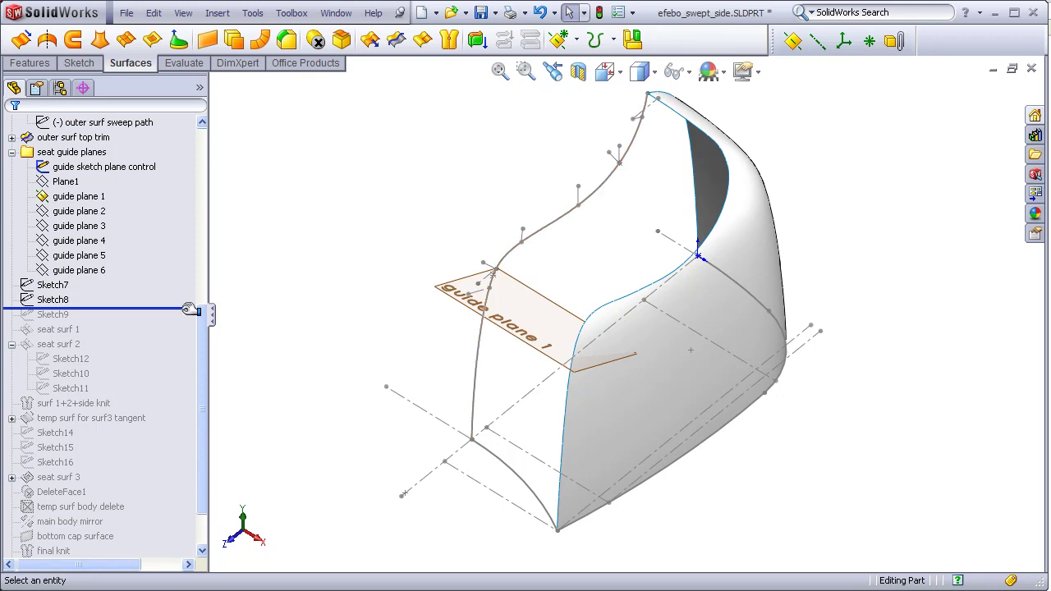
left_click(61, 316)
right_click(61, 318)
Step: Edit Sketch9 and check its arc endpoint stays attached to the seat edge
left_click(75, 270)
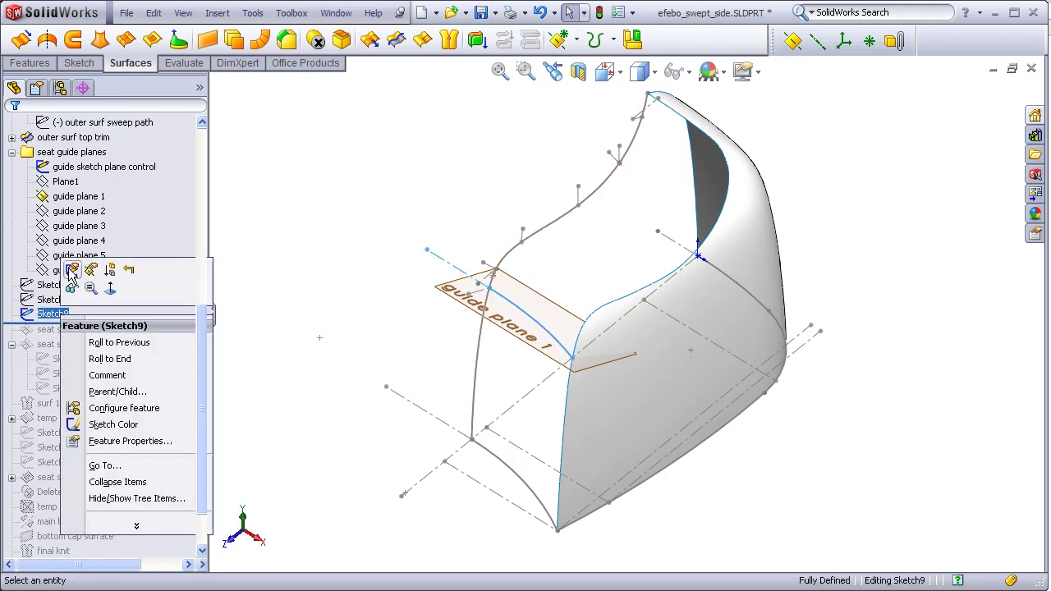
scroll(507, 308, "down", 3)
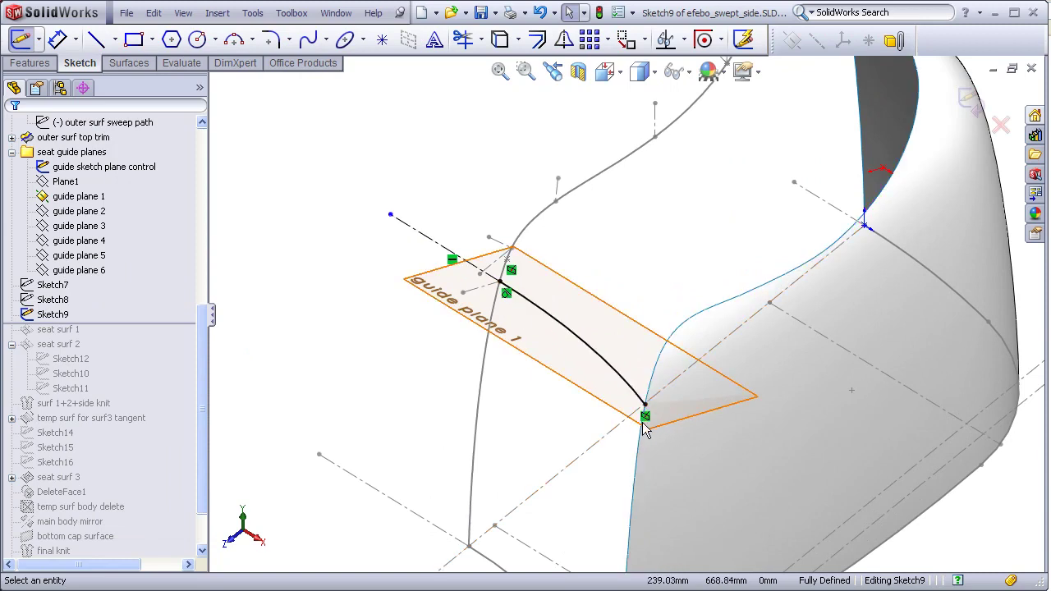
left_click(641, 454)
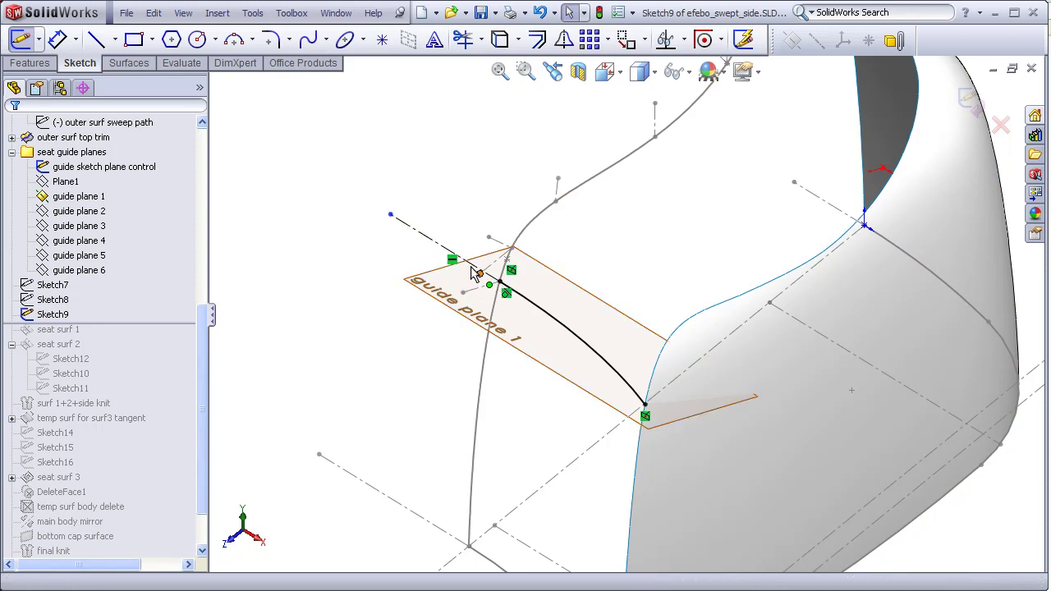
mouse_move(500, 284)
left_mouse_down()
mouse_move(534, 307)
mouse_move(525, 302)
left_mouse_up()
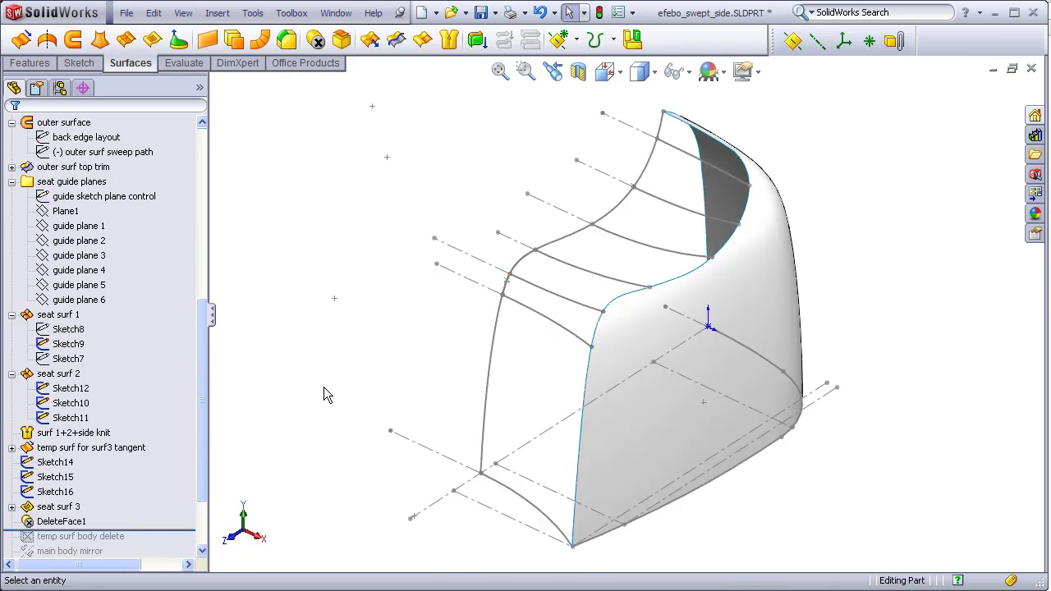
middle_click_drag(334, 390, 310, 346)
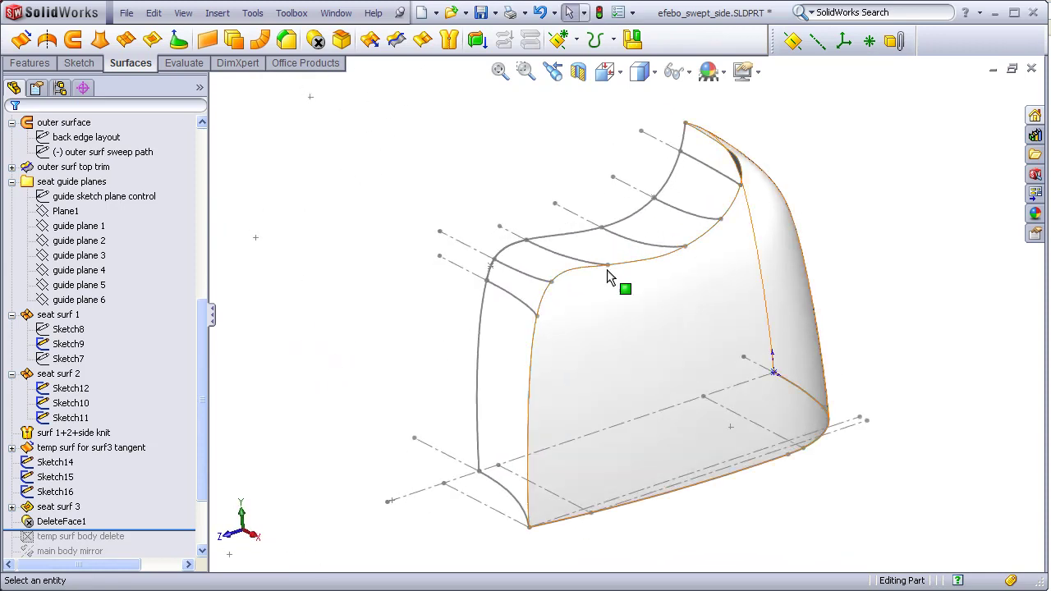